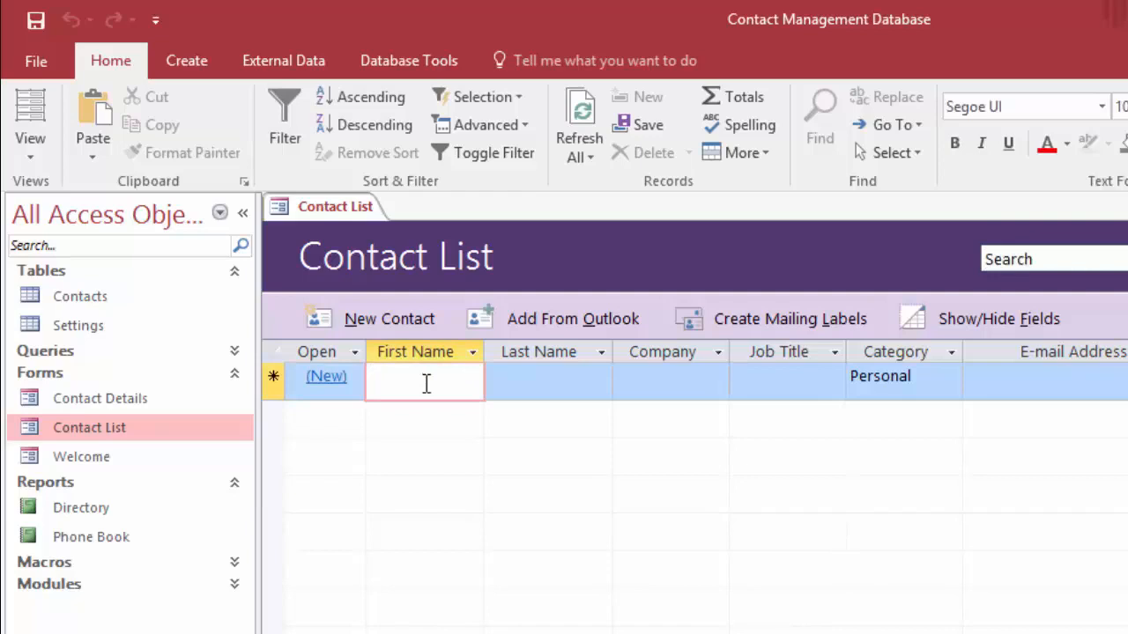
# Enter a sample contact's first and last name, company Self, job title Instructor and category Personal
pyautogui.press('Tab')
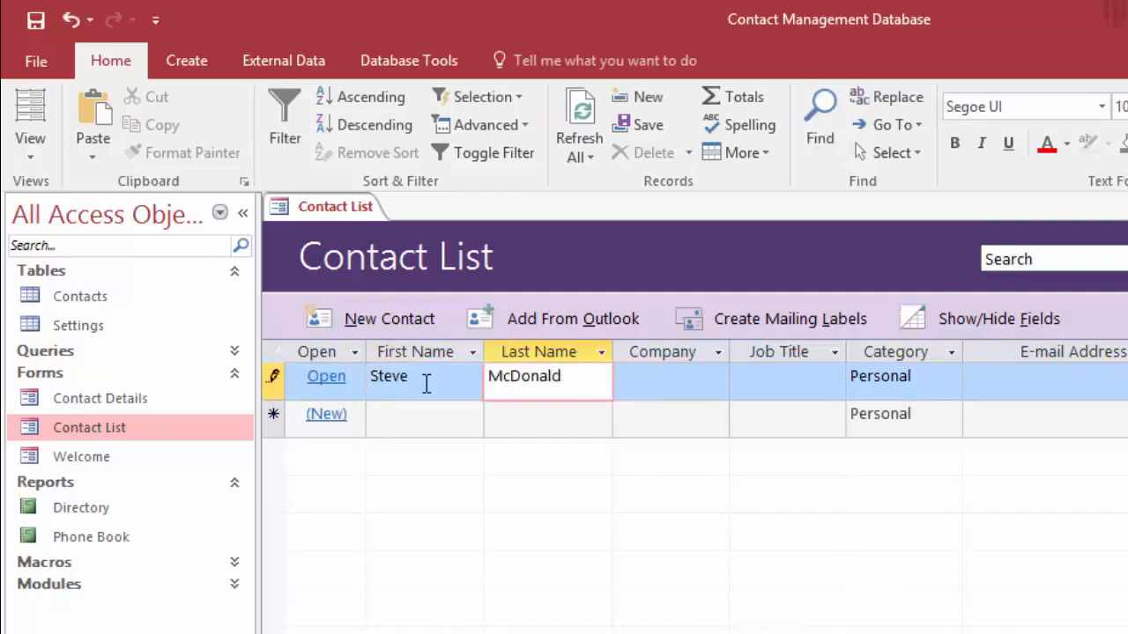
pyautogui.click(652, 382)
pyautogui.write('Self')
pyautogui.click(825, 390)
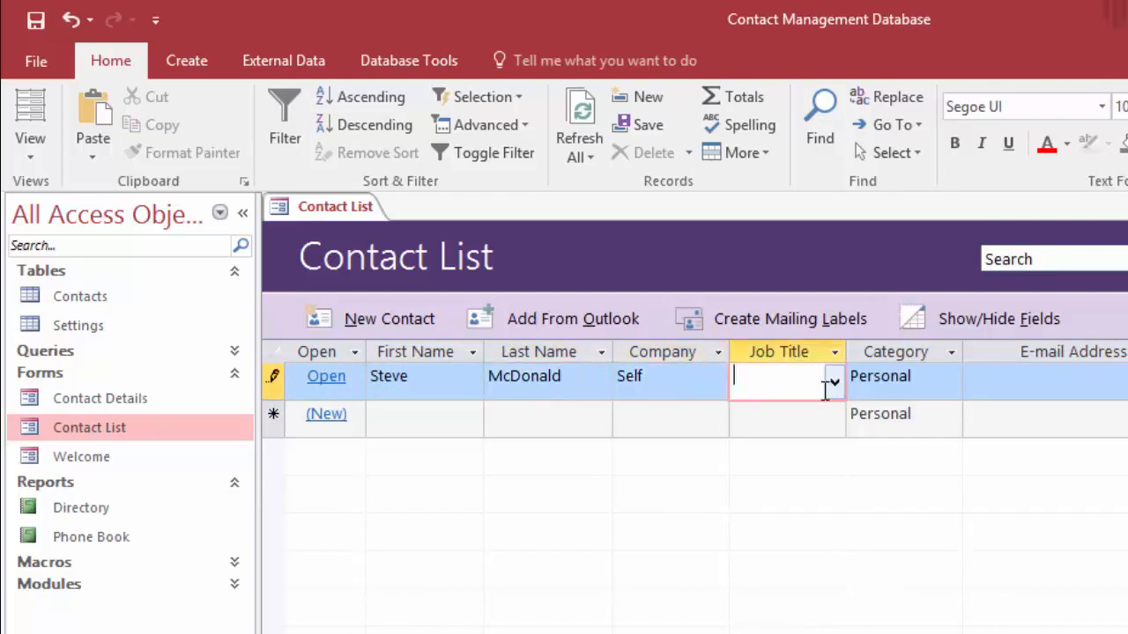
pyautogui.write('Instructor')
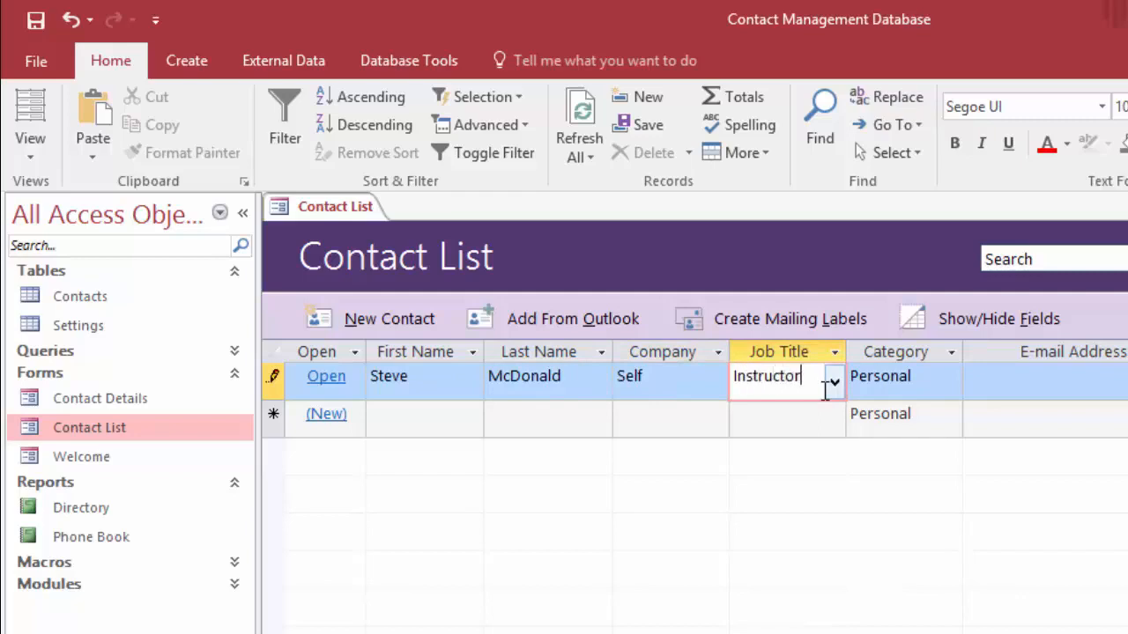
pyautogui.click(925, 382)
pyautogui.click(951, 385)
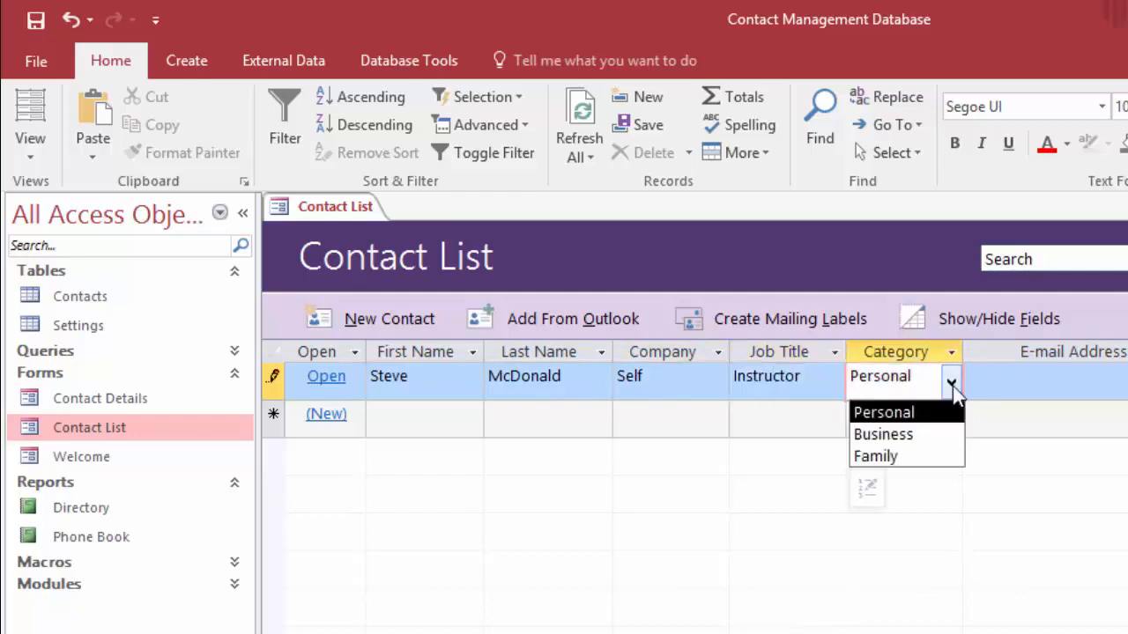
pyautogui.click(904, 413)
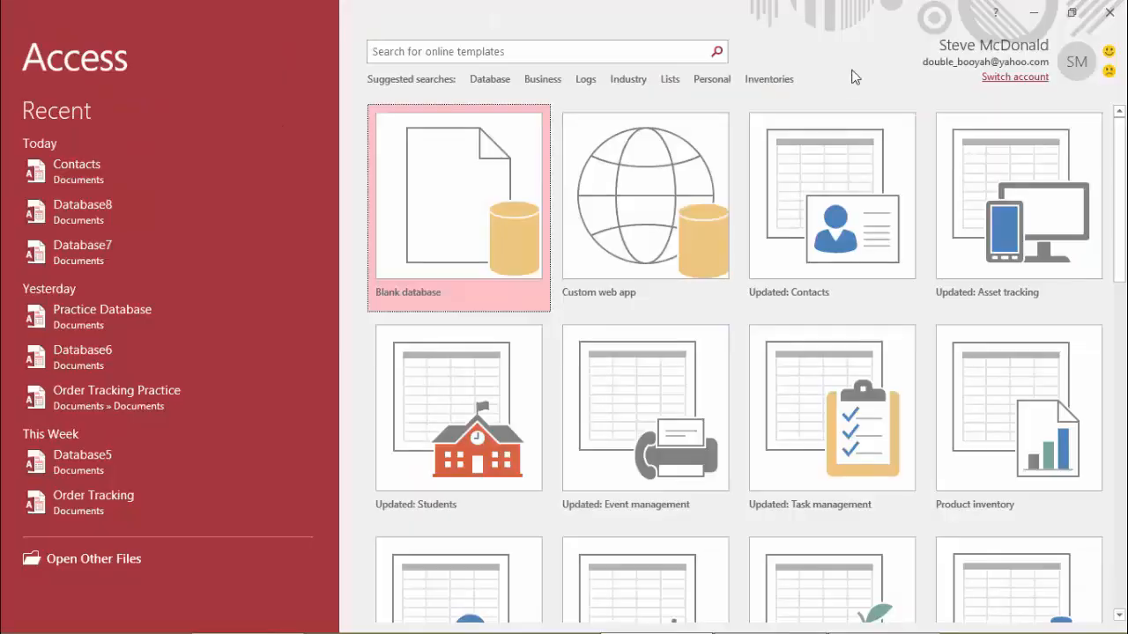
# Search templates for 'contacts' and create a database named Contact List from Updated: Contacts
pyautogui.click(533, 50)
pyautogui.write('c')
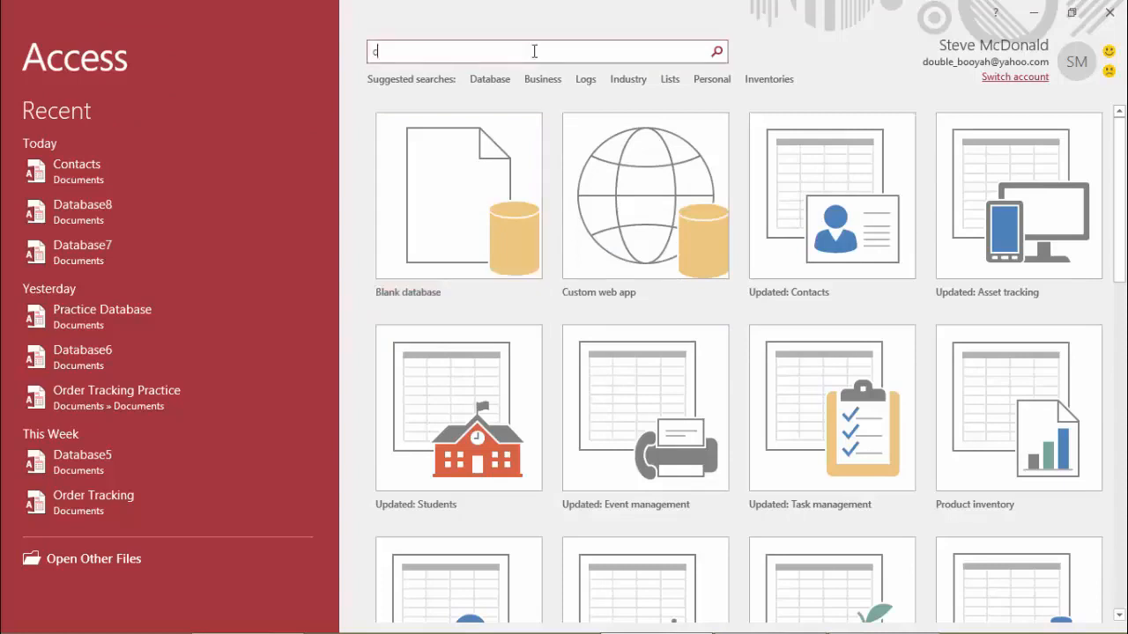
pyautogui.write('ontacts')
pyautogui.press('Return')
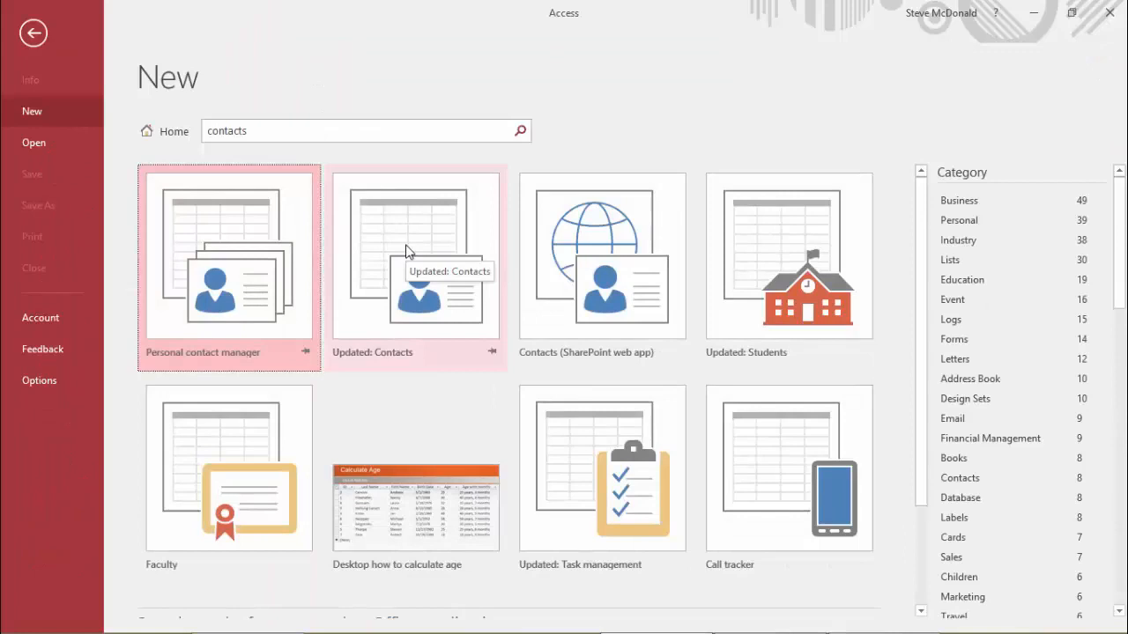
pyautogui.click(406, 252)
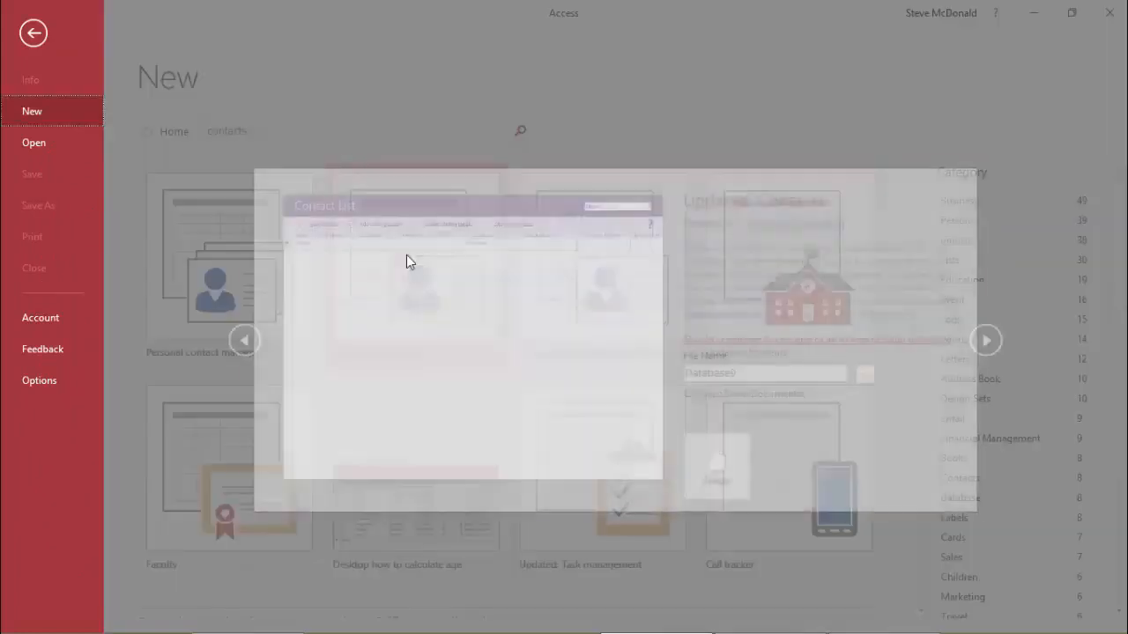
pyautogui.doubleClick(743, 371)
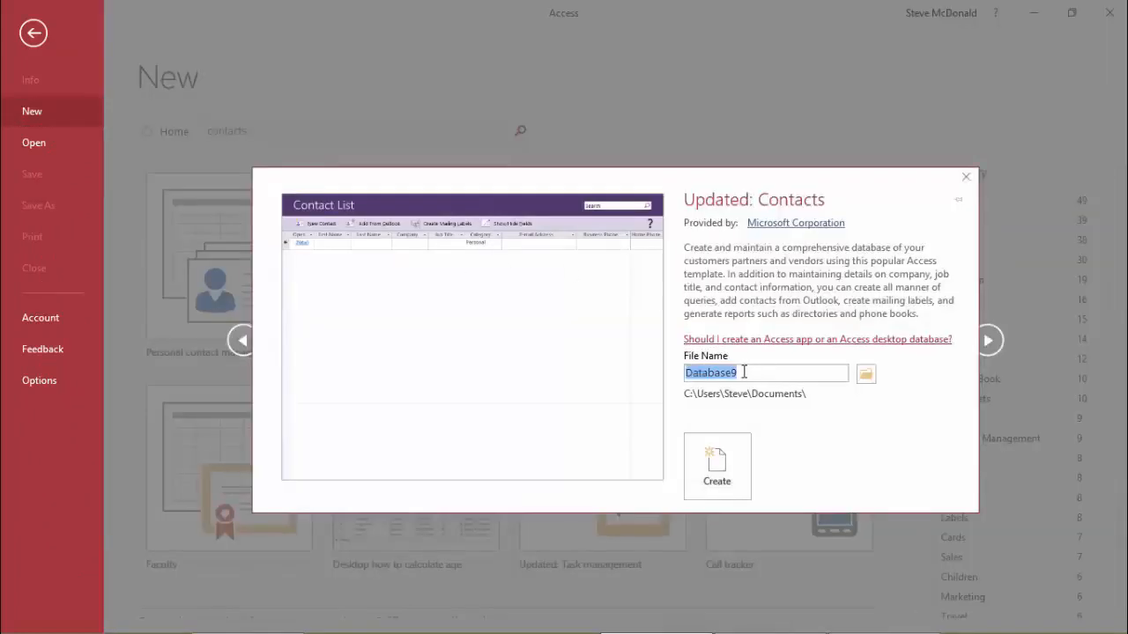
pyautogui.write('Contact List')
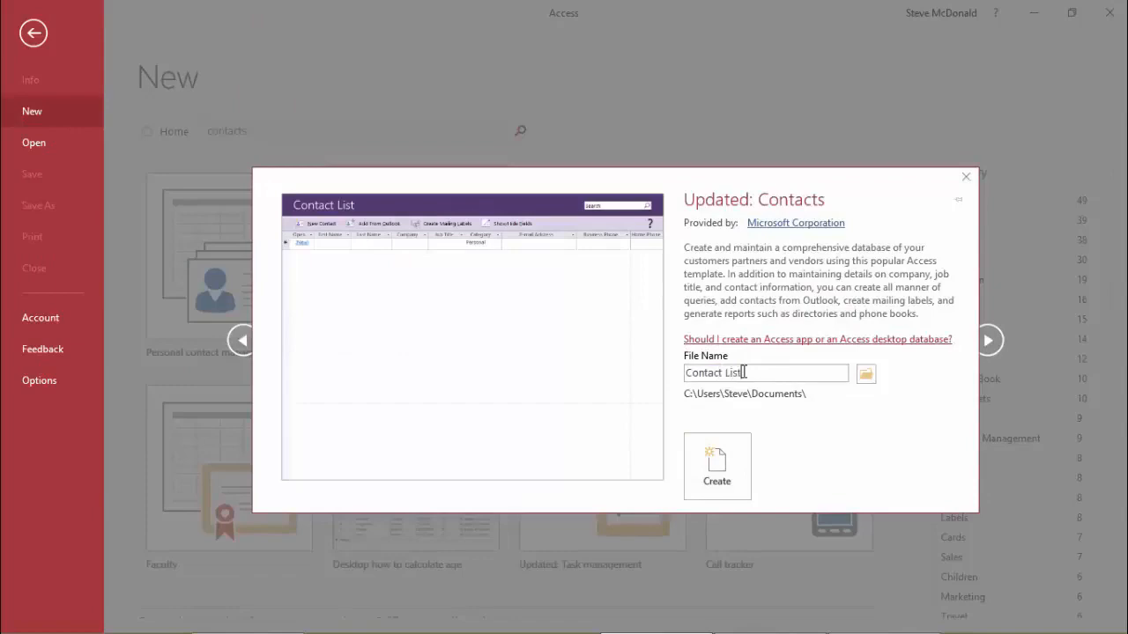
pyautogui.click(715, 487)
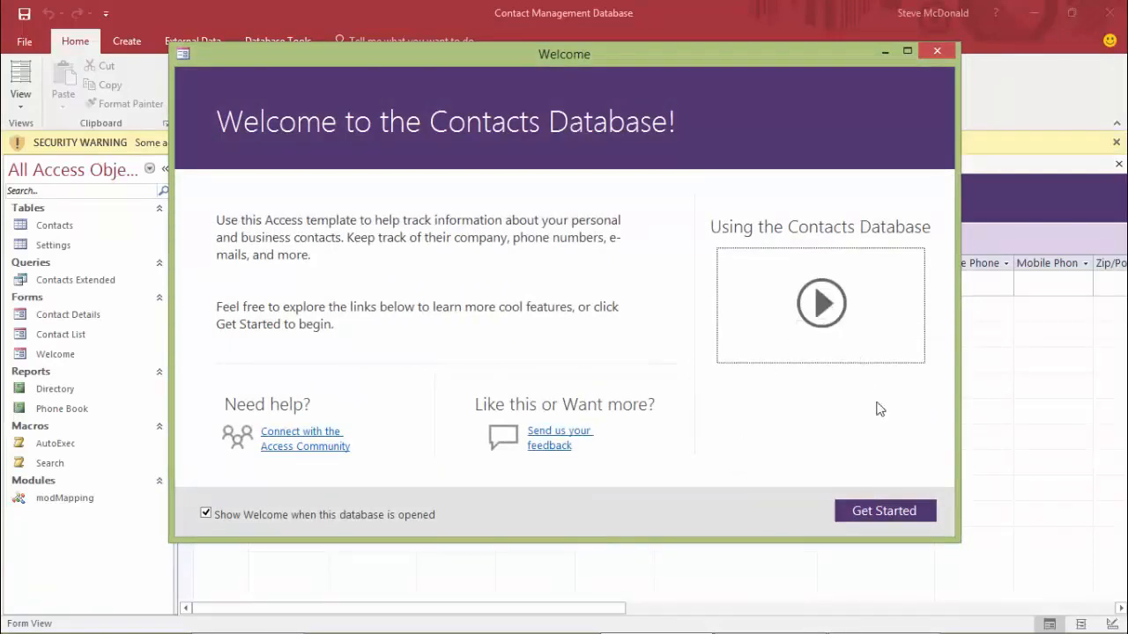
# Get started, enable the database's active content, and close the reopened Welcome form
pyautogui.click(882, 516)
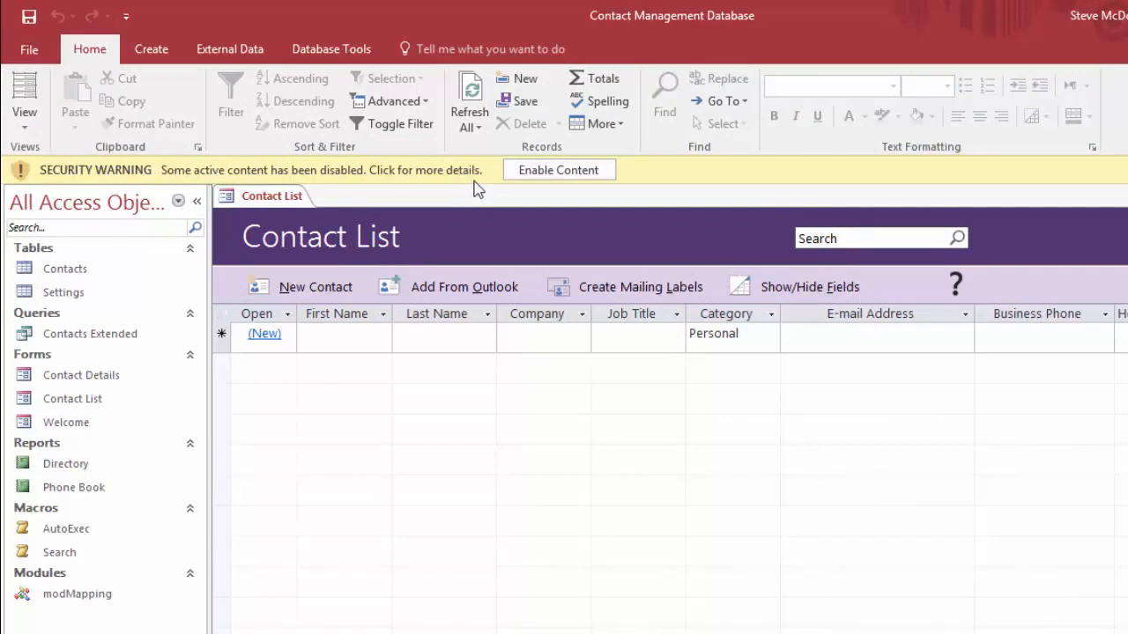
pyautogui.click(555, 171)
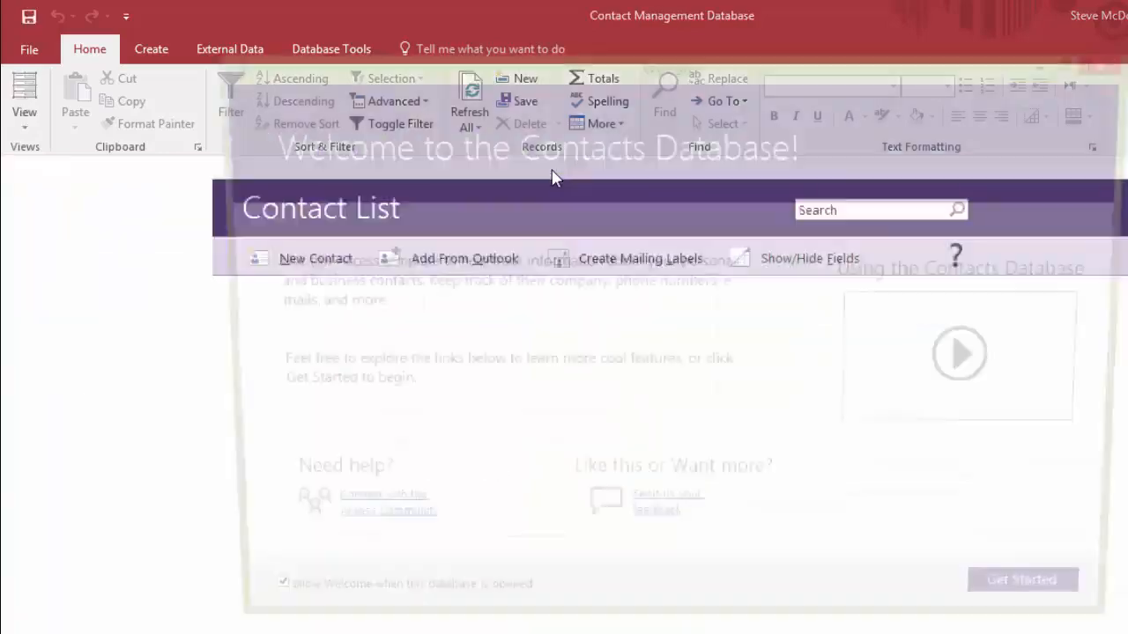
pyautogui.click(1116, 63)
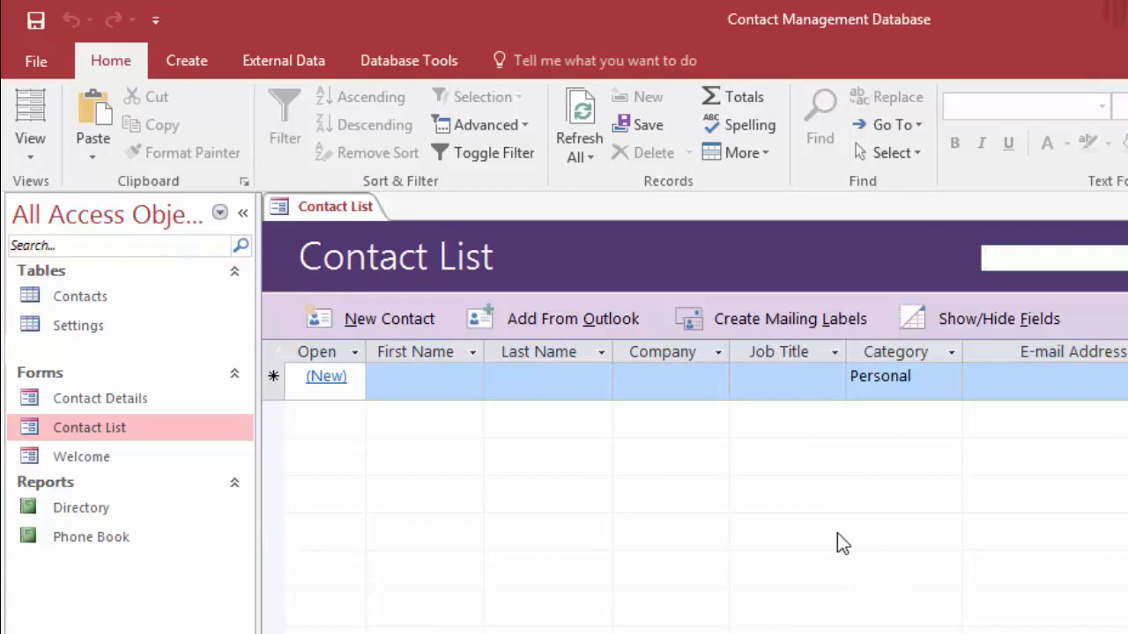
# Add a contact's first and last name with company Self, job title Instructor, category Personal
pyautogui.click(424, 383)
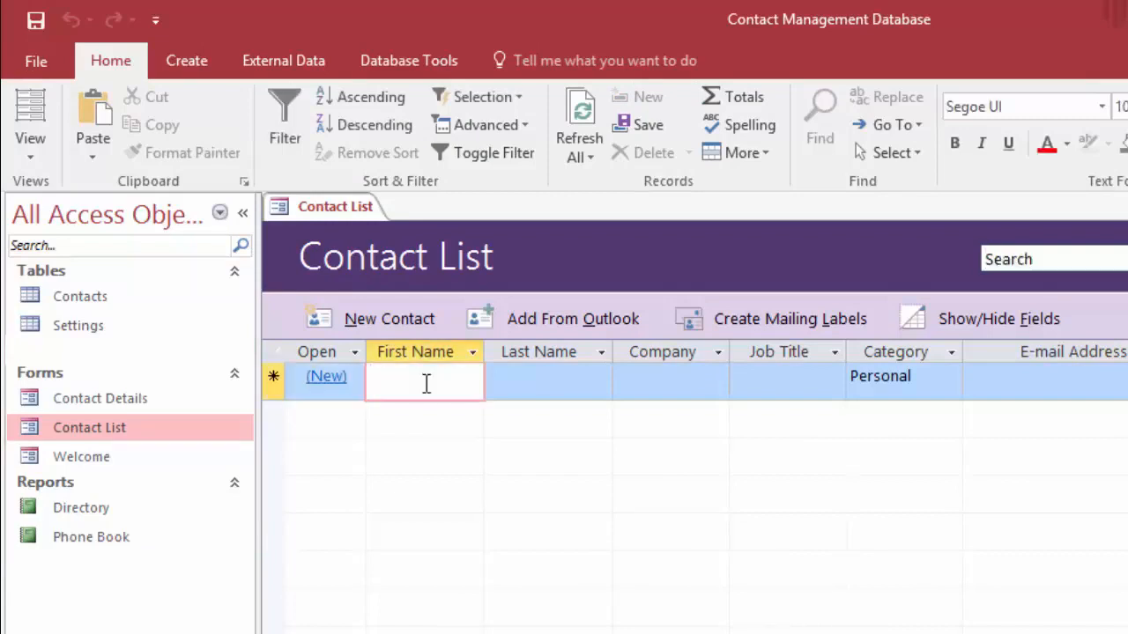
pyautogui.press('Tab')
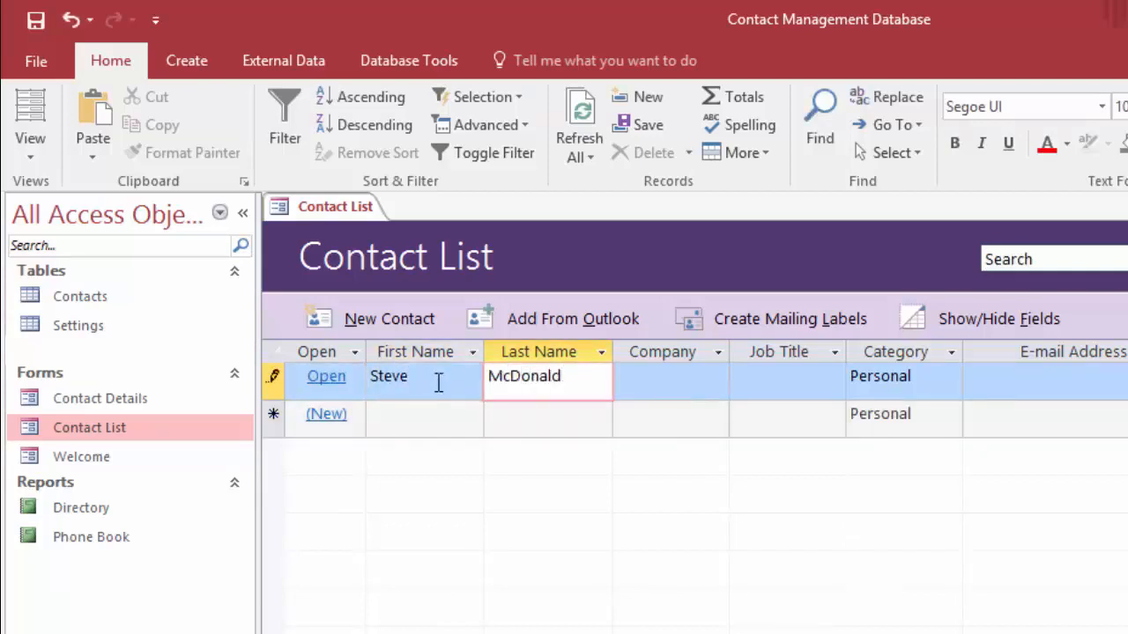
pyautogui.click(649, 383)
pyautogui.write('Self')
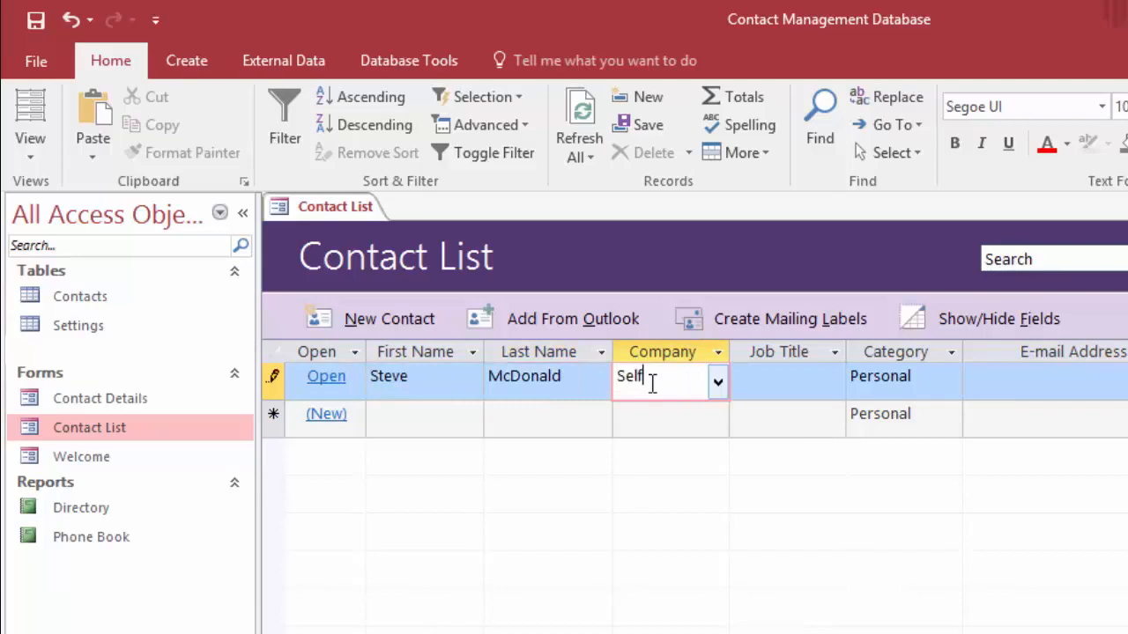
pyautogui.click(826, 390)
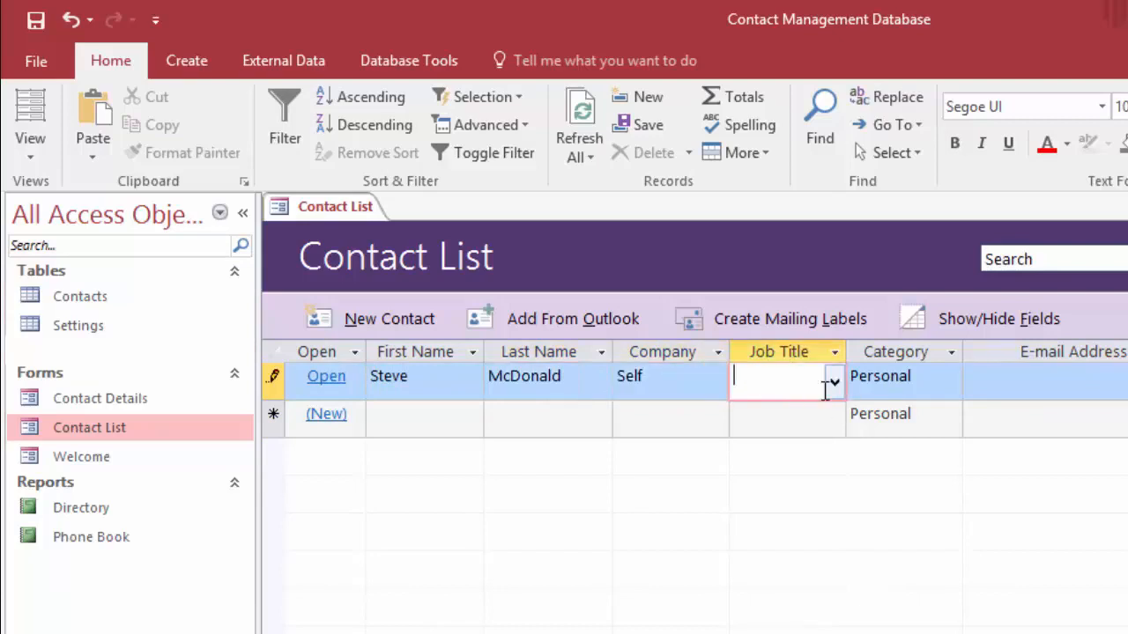
pyautogui.write('Instructor')
pyautogui.click(926, 382)
pyautogui.click(952, 384)
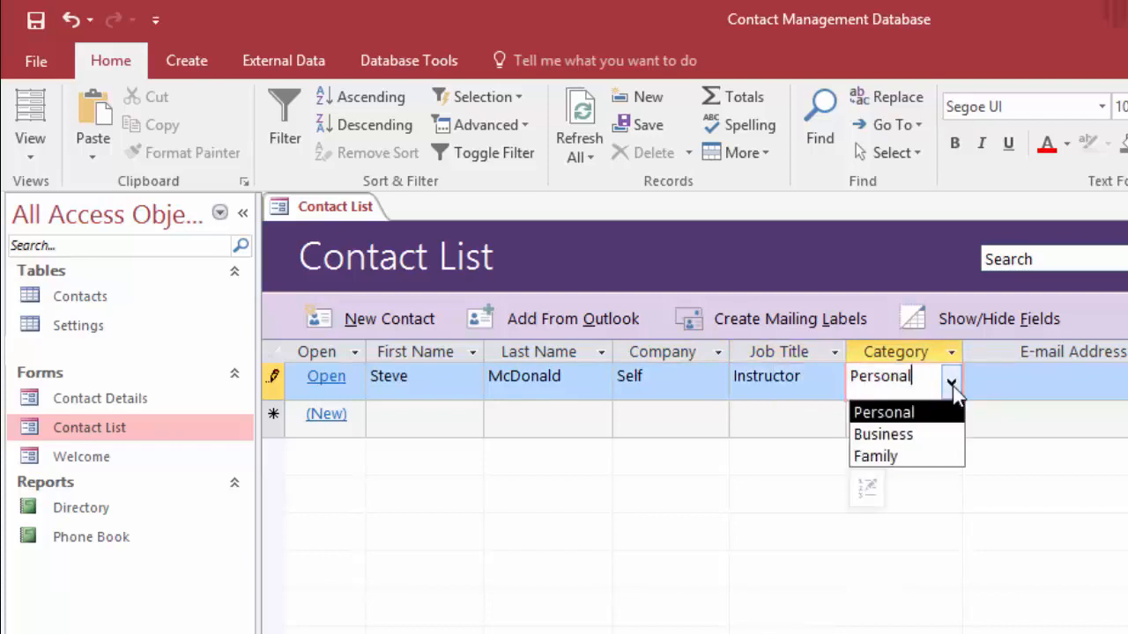
pyautogui.click(930, 407)
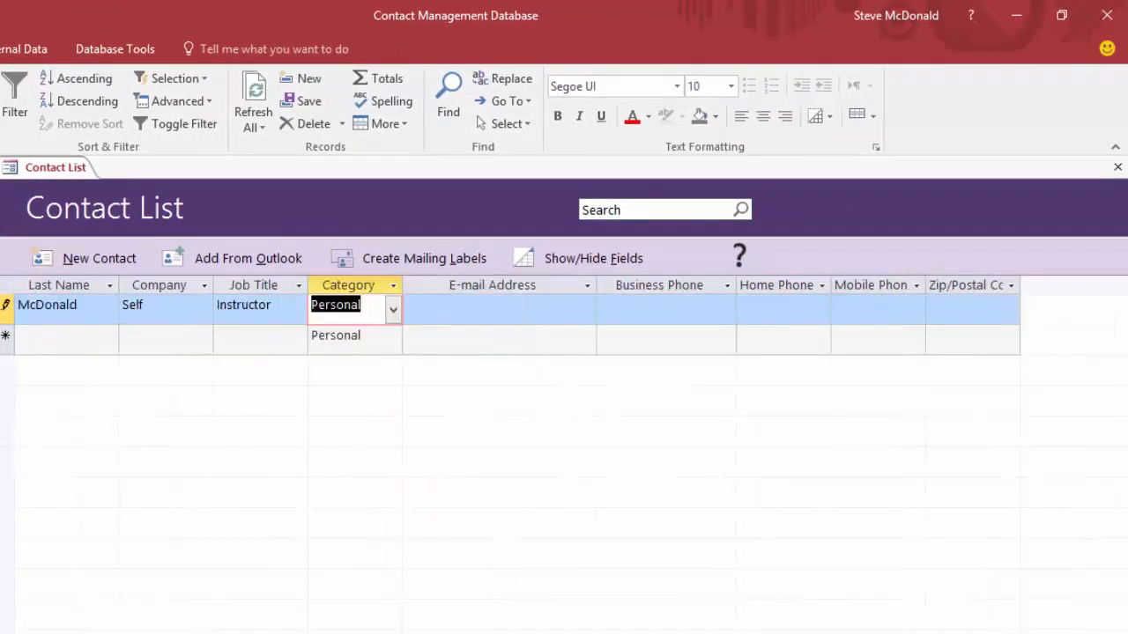
# Add another contact's first and last name with a home phone number and save the row
pyautogui.hscroll(-2, 564, 326)
pyautogui.click(105, 341)
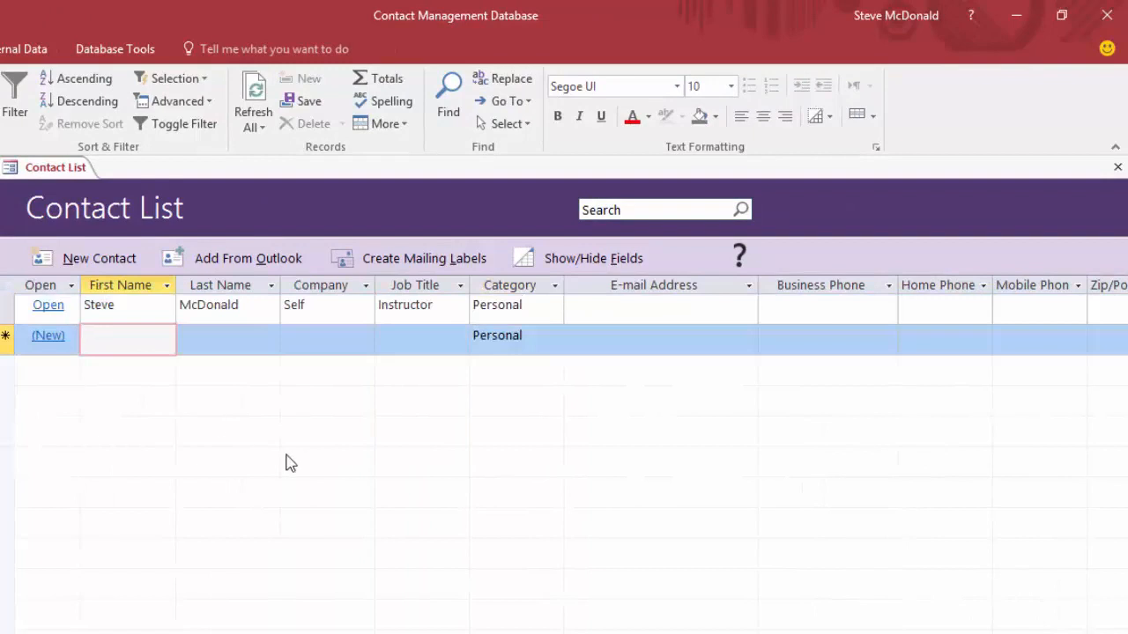
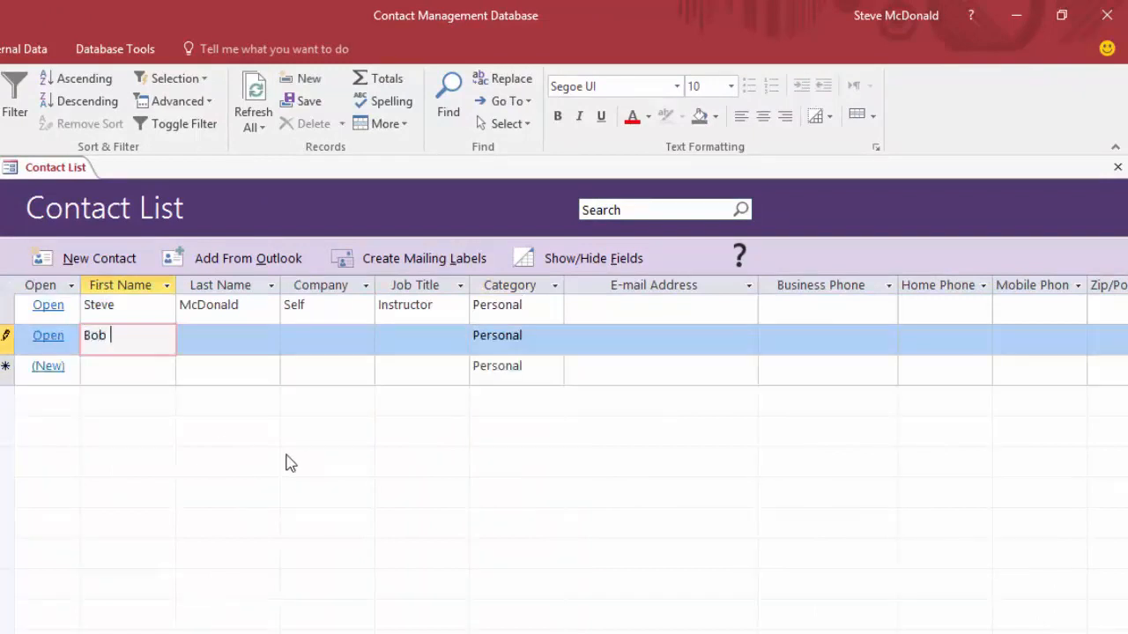
pyautogui.press('Tab')
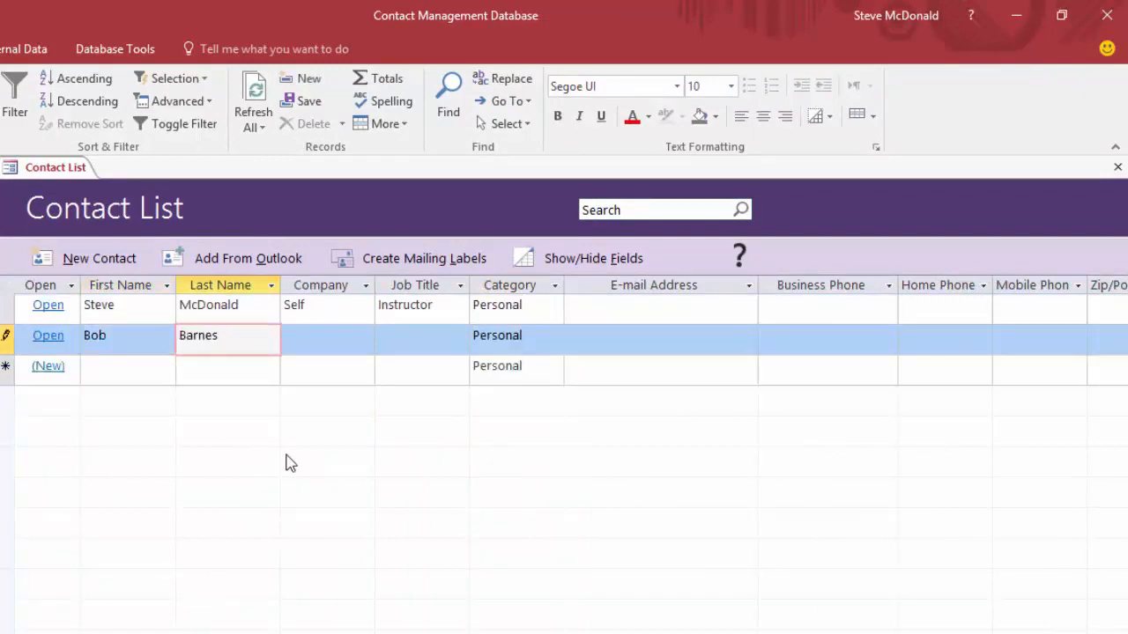
pyautogui.click(934, 340)
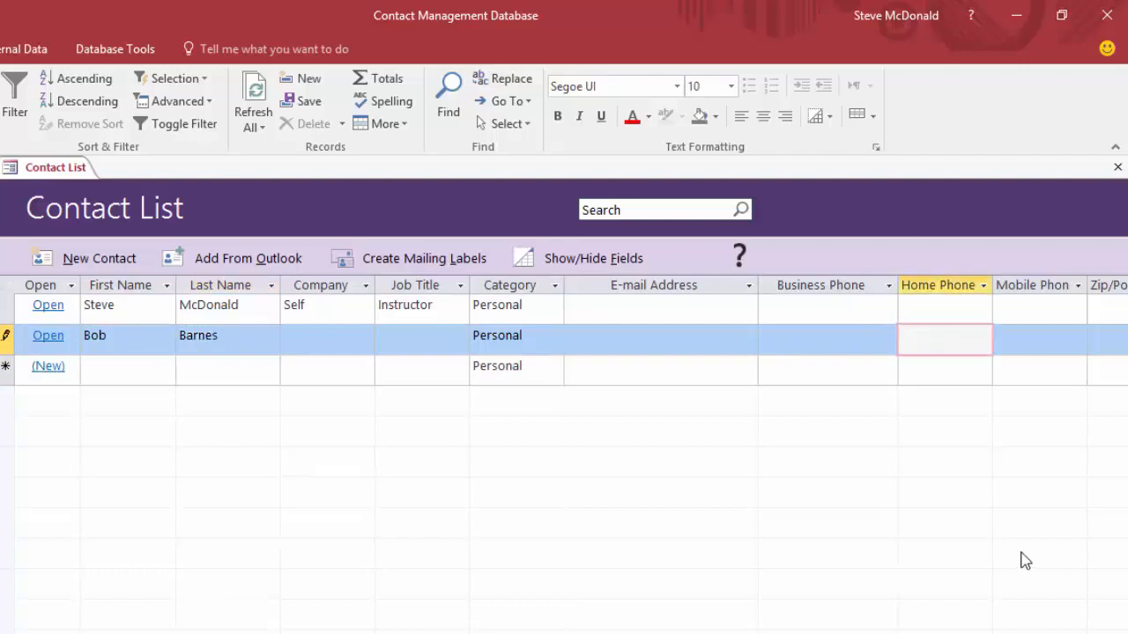
pyautogui.write('1234567890')
pyautogui.click(127, 372)
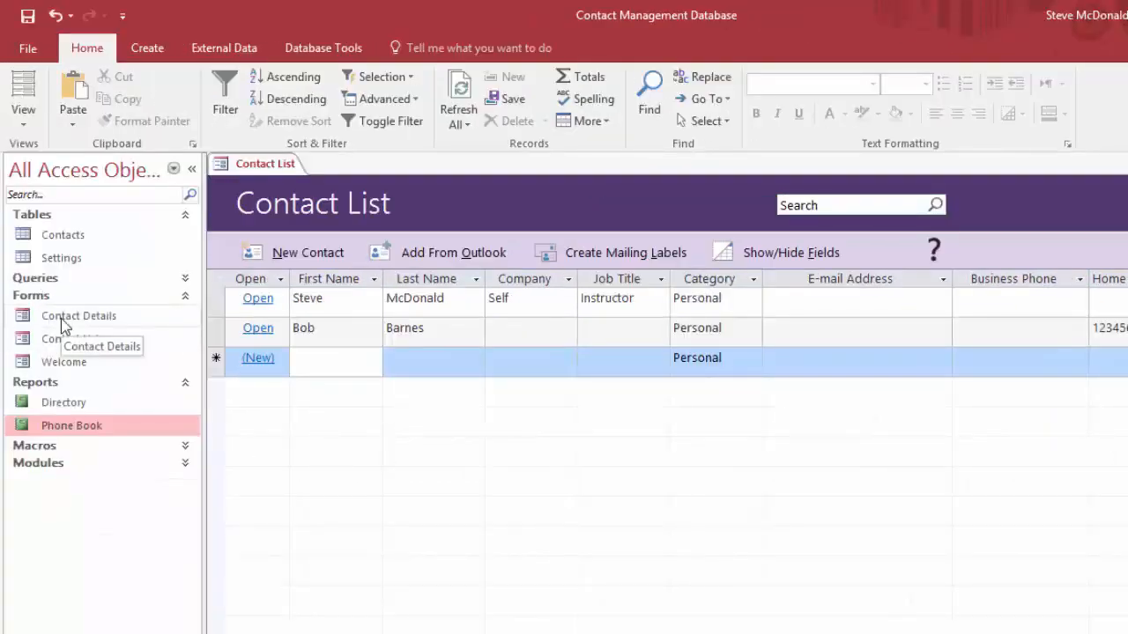
# In Contact Details, start a blank record and enter the third contact's first and last name
pyautogui.doubleClick(61, 318)
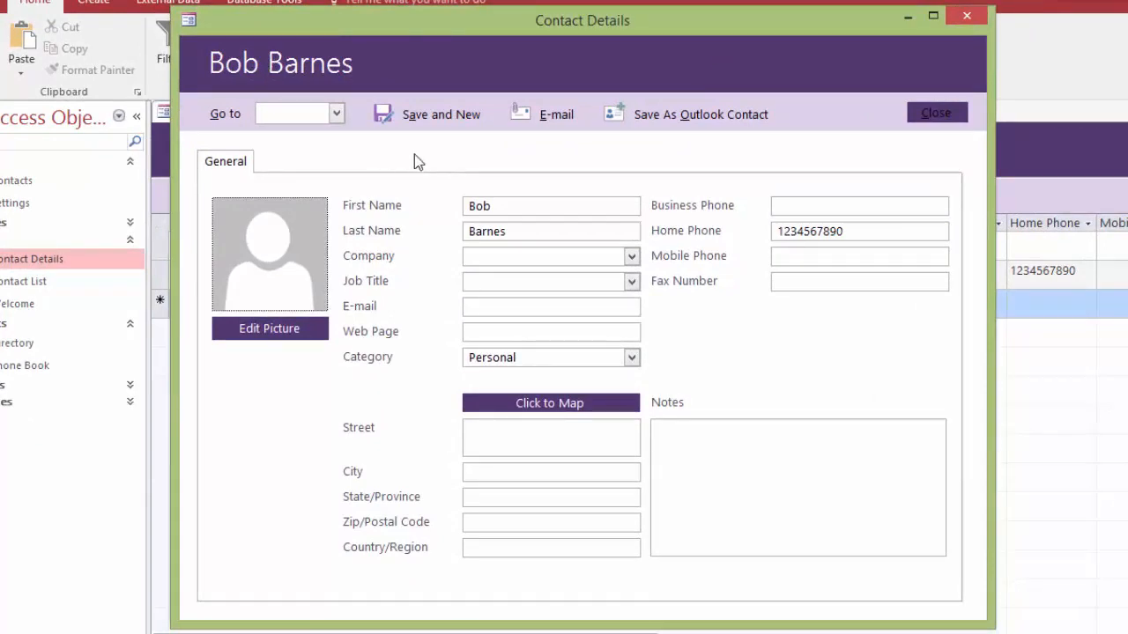
pyautogui.click(432, 118)
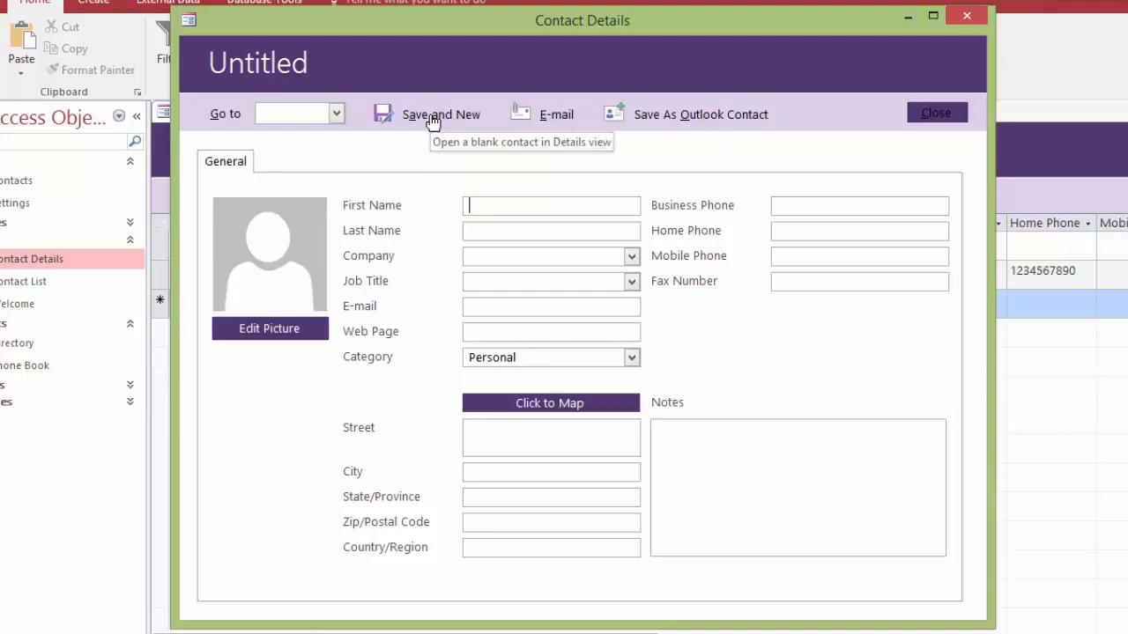
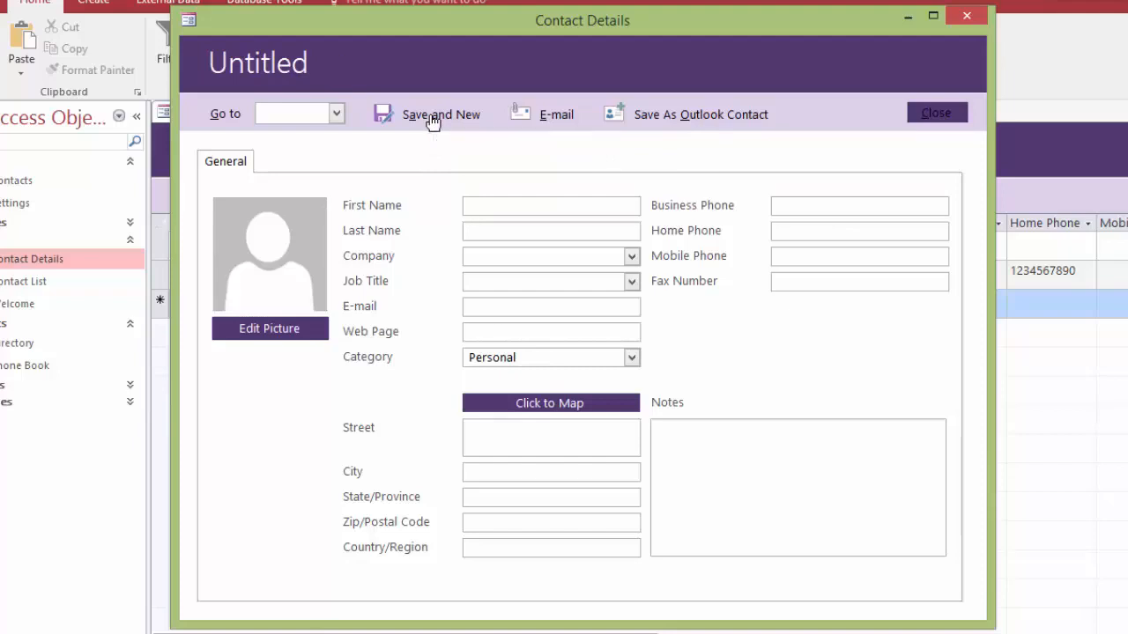
pyautogui.press('Tab')
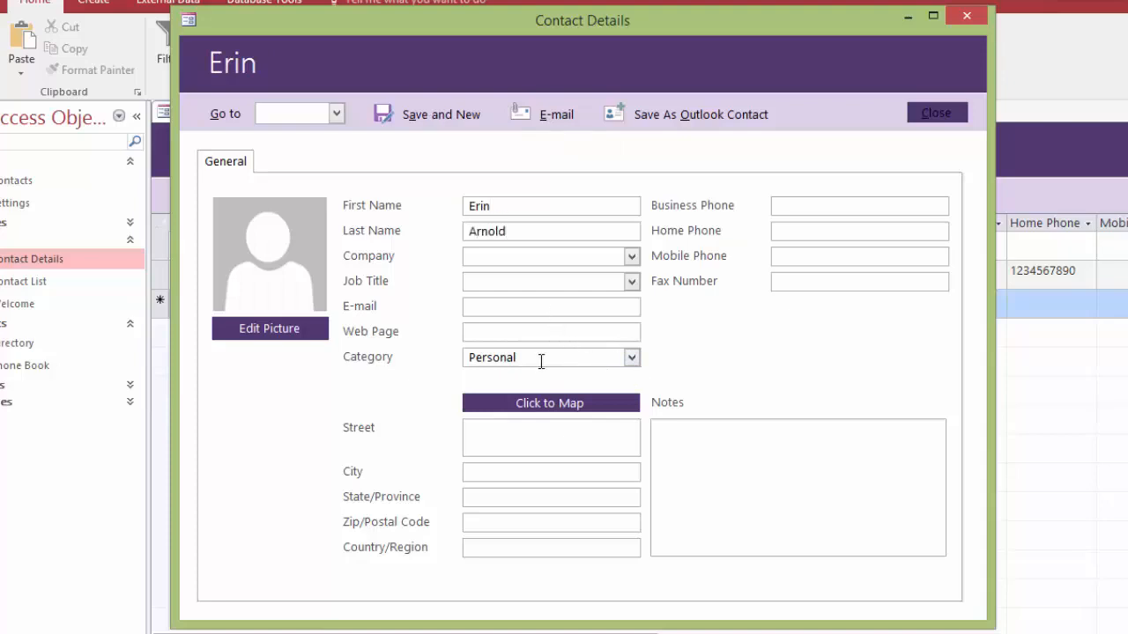
# Set the contact's company to Self and job title to Instructor
pyautogui.click(632, 257)
pyautogui.click(549, 283)
pyautogui.click(632, 281)
pyautogui.click(540, 331)
pyautogui.click(631, 282)
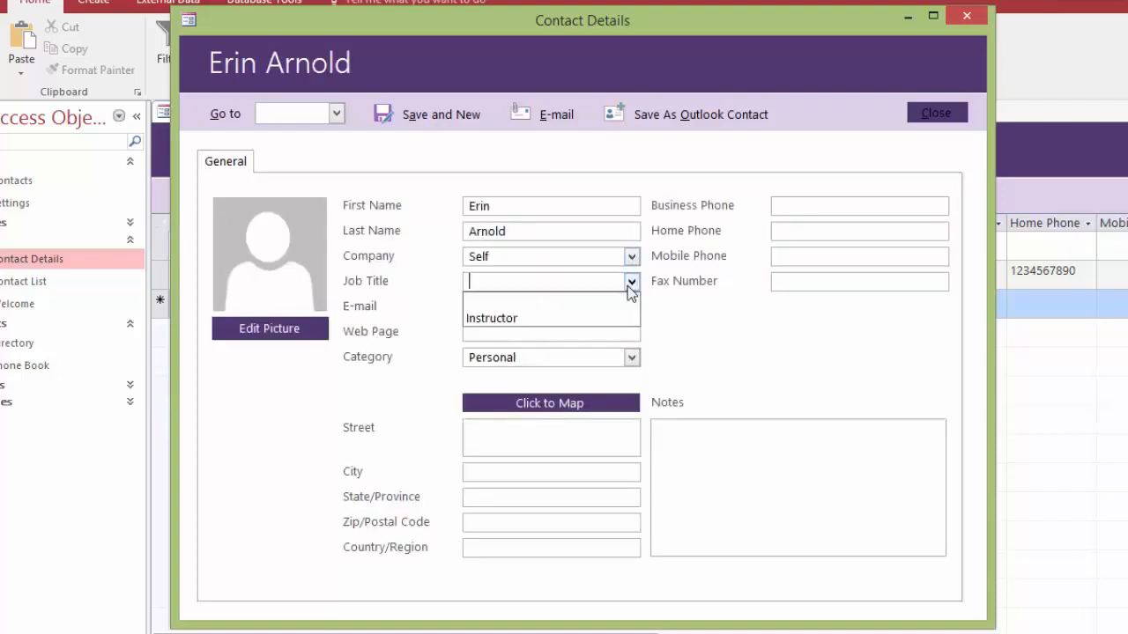
pyautogui.click(545, 327)
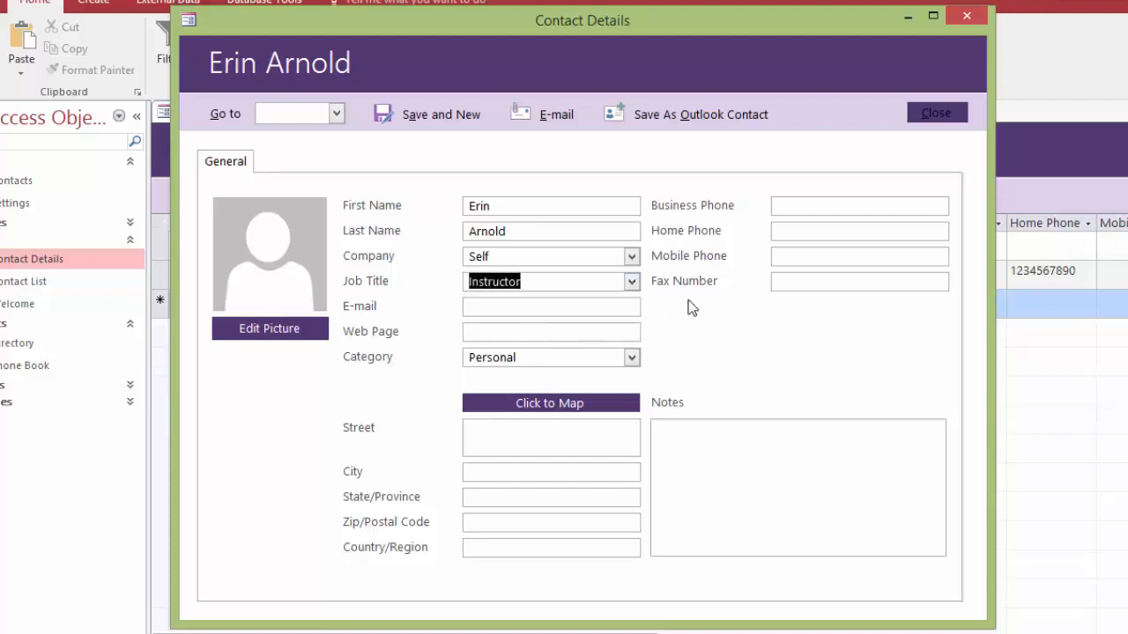
# Enter business and mobile phone numbers and a street address, then close the form
pyautogui.click(843, 205)
pyautogui.write('2345678912')
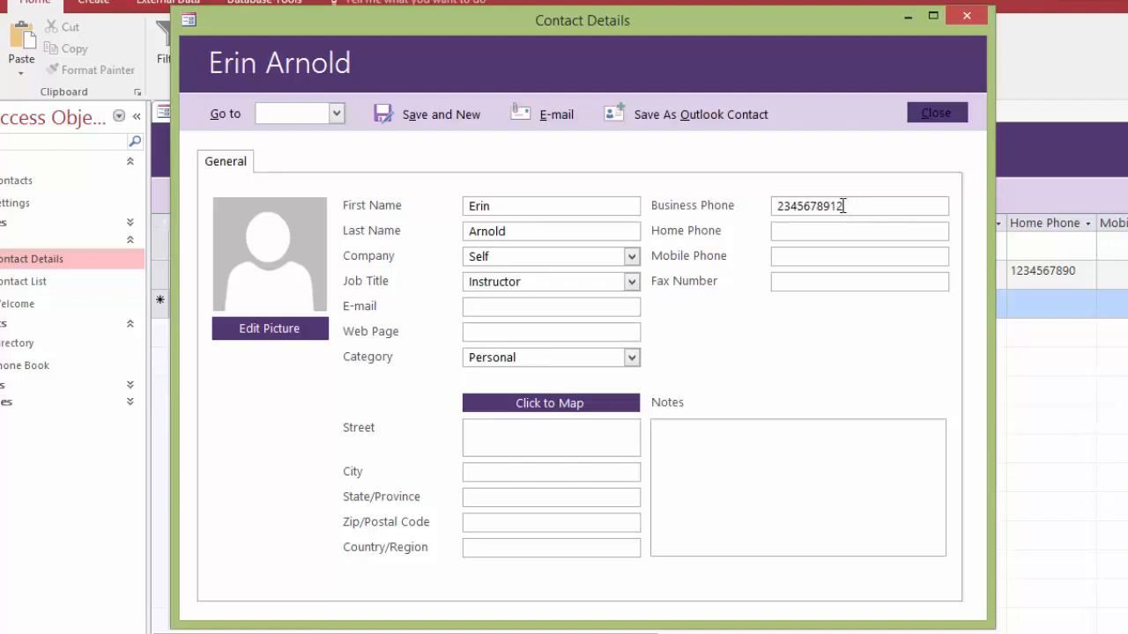
pyautogui.click(832, 255)
pyautogui.write('3456789123')
pyautogui.click(543, 435)
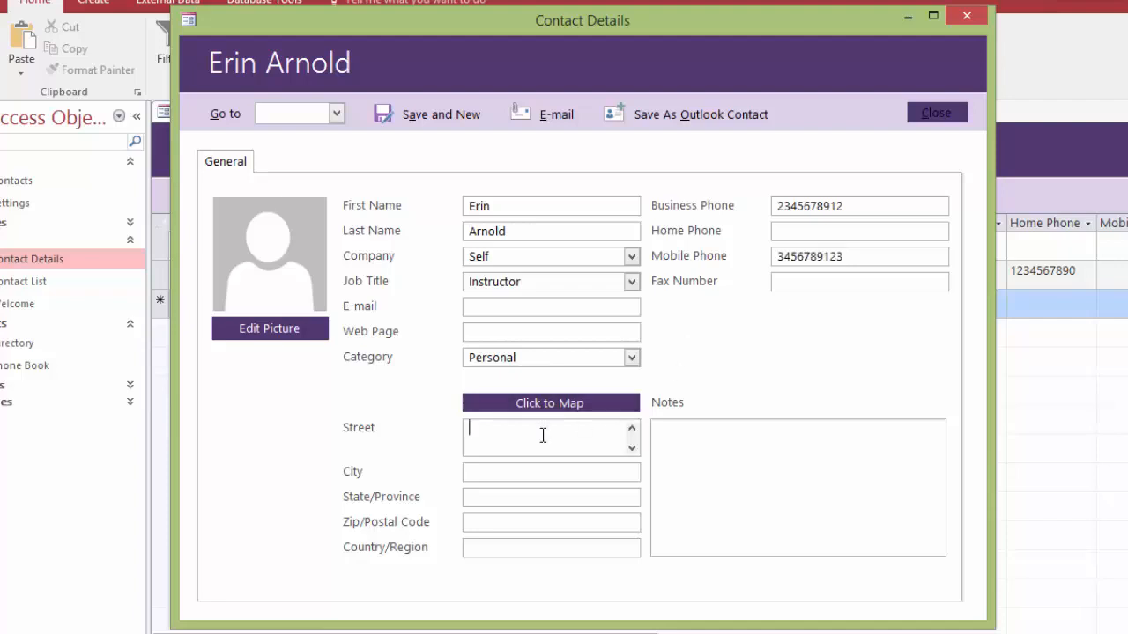
pyautogui.write('123 4th St.')
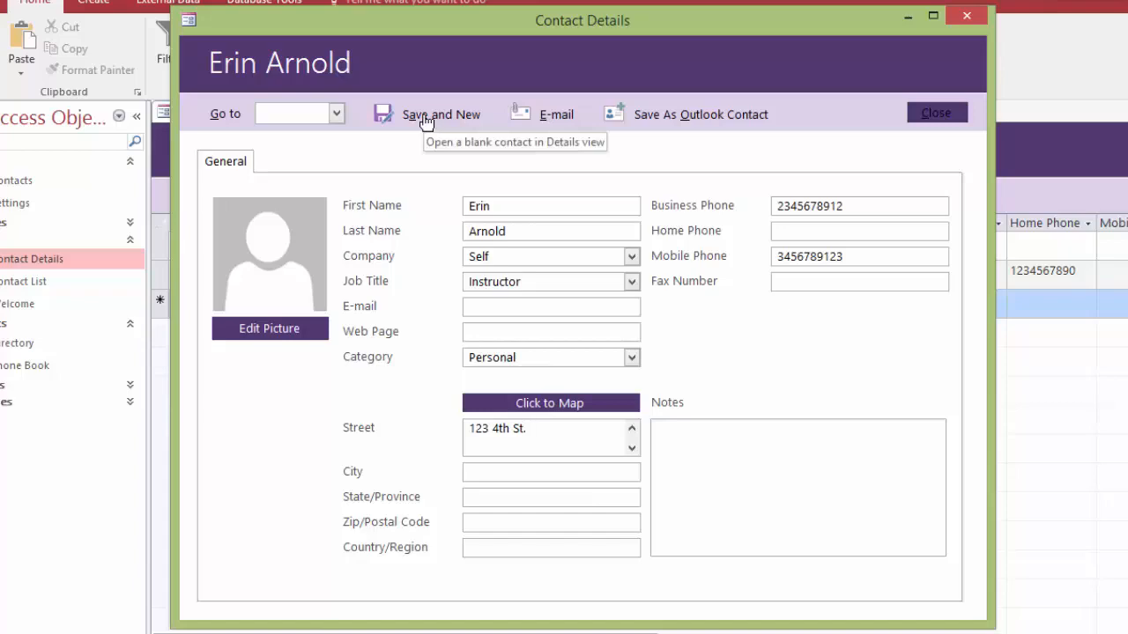
pyautogui.click(937, 114)
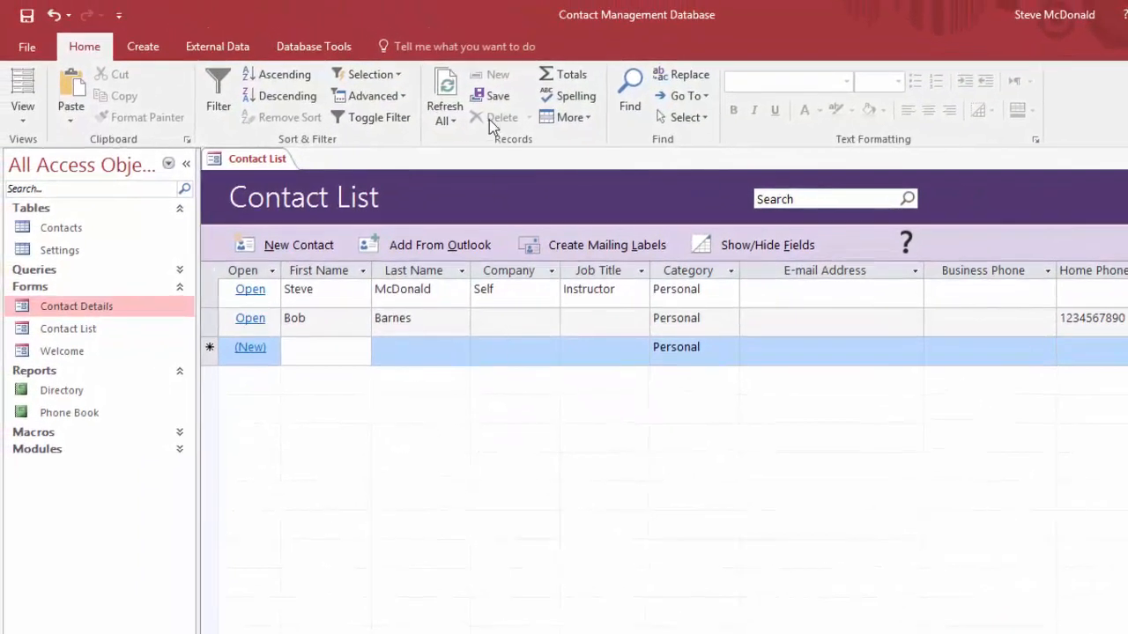
# Refresh the contact list, open the Directory and Phone Book reports, then go to File > New
pyautogui.click(445, 99)
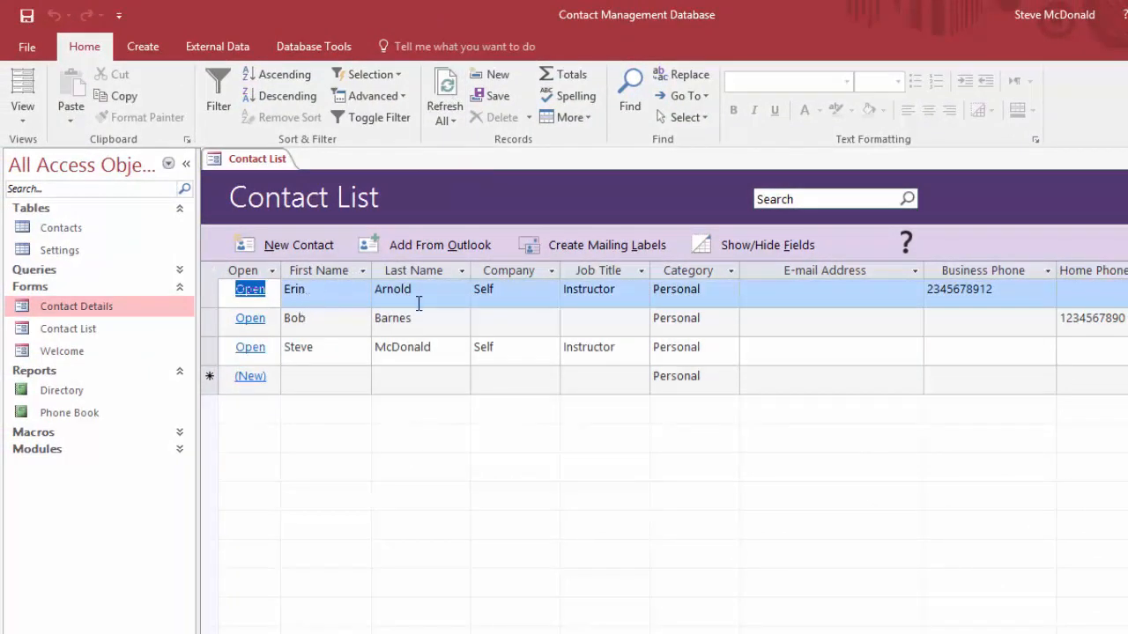
pyautogui.doubleClick(60, 390)
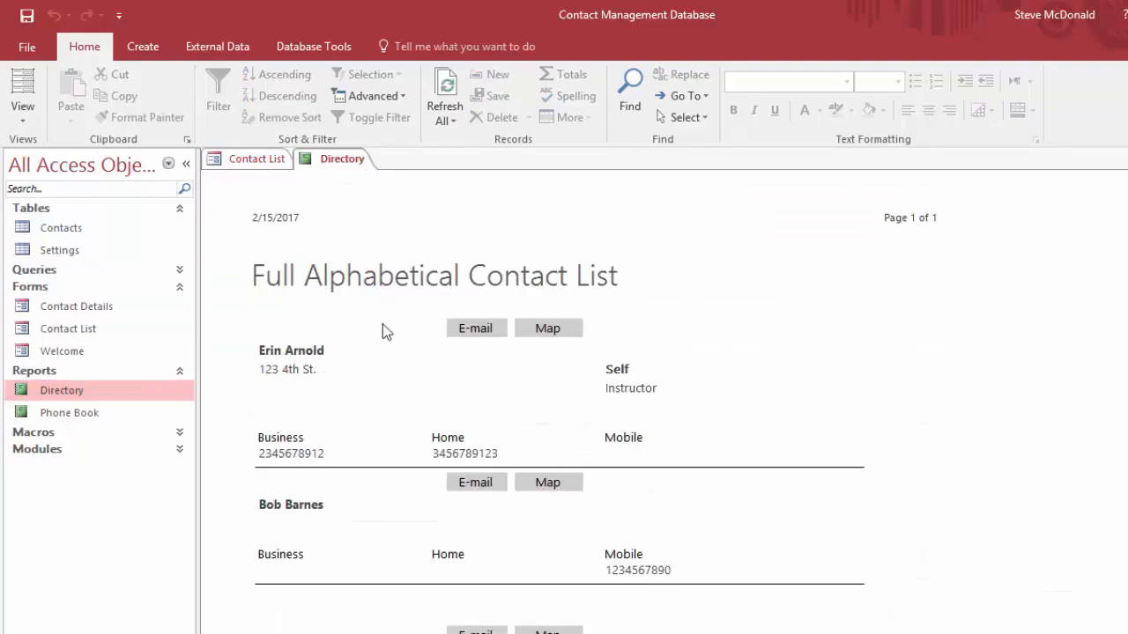
pyautogui.doubleClick(74, 415)
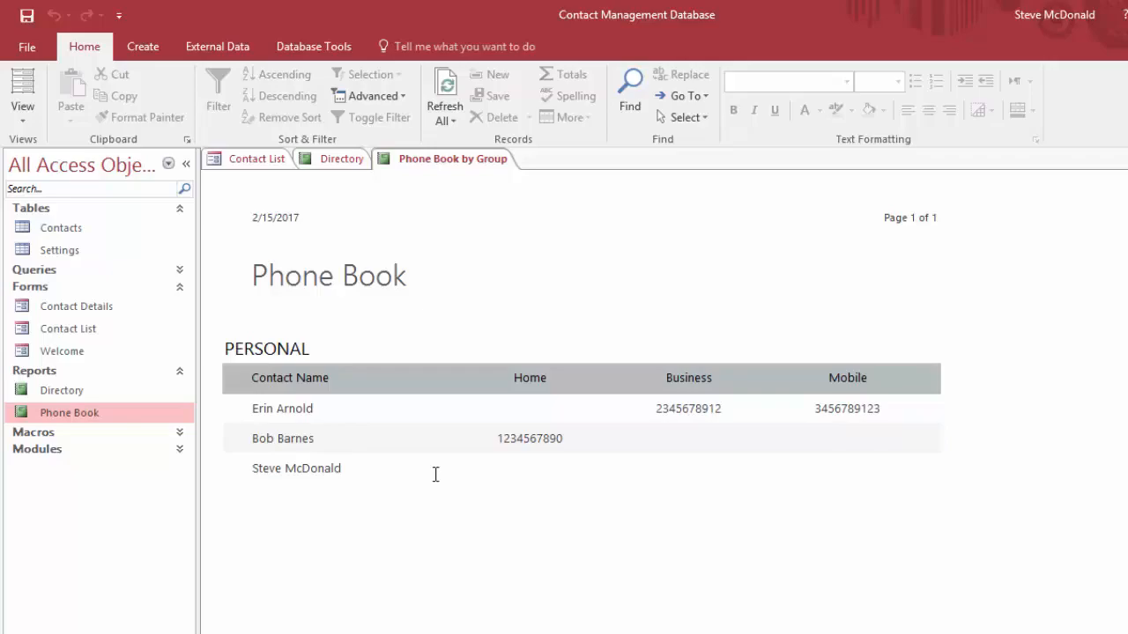
pyautogui.click(27, 48)
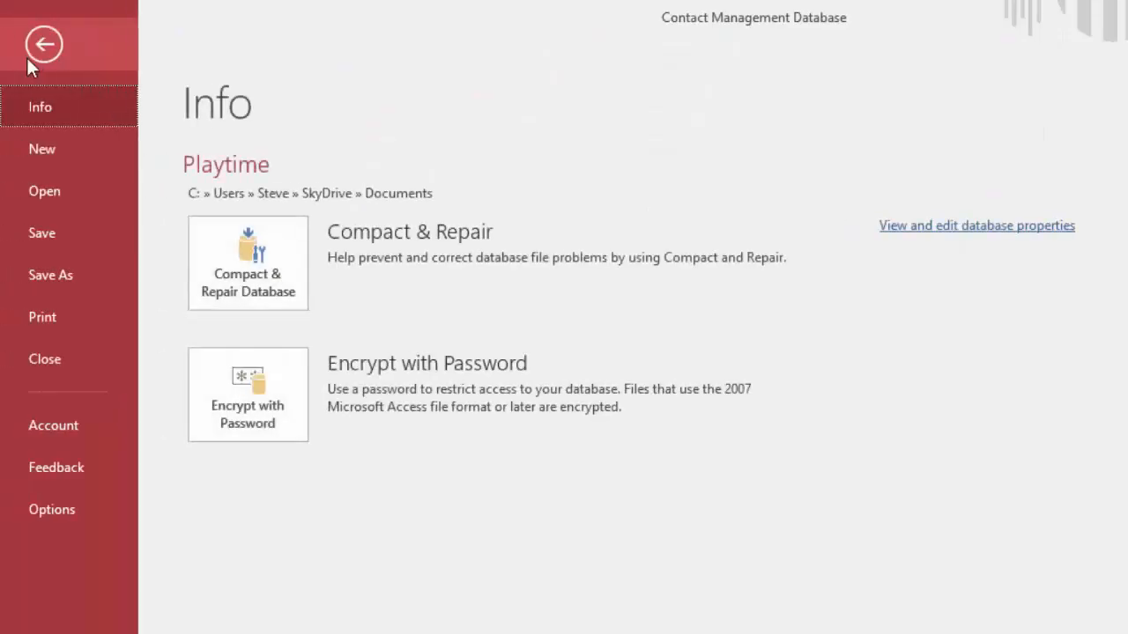
pyautogui.click(55, 151)
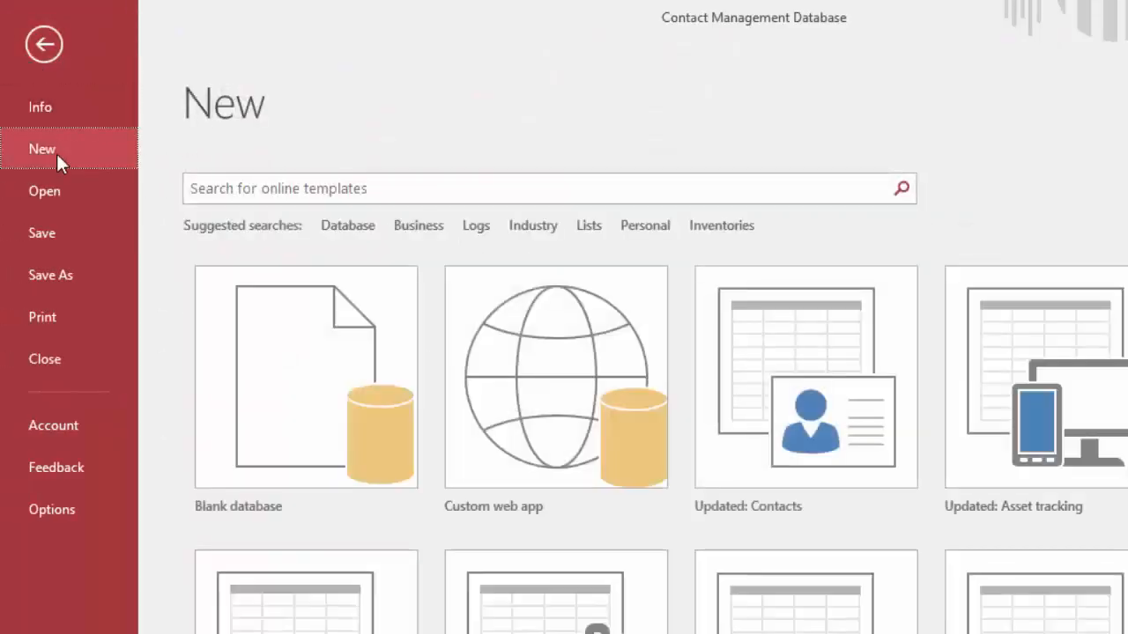